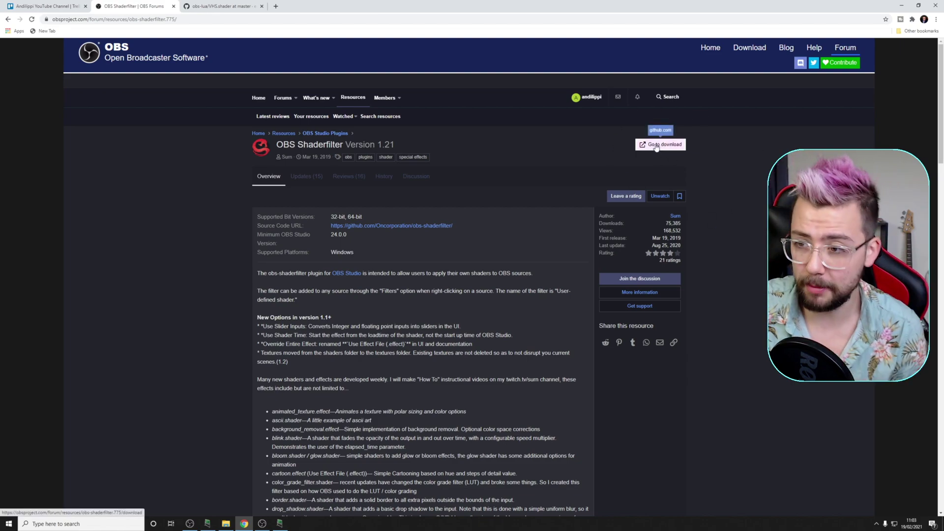
Switch the browser to the GitHub tab showing the obs-lua VHS.shader file.
click(214, 8)
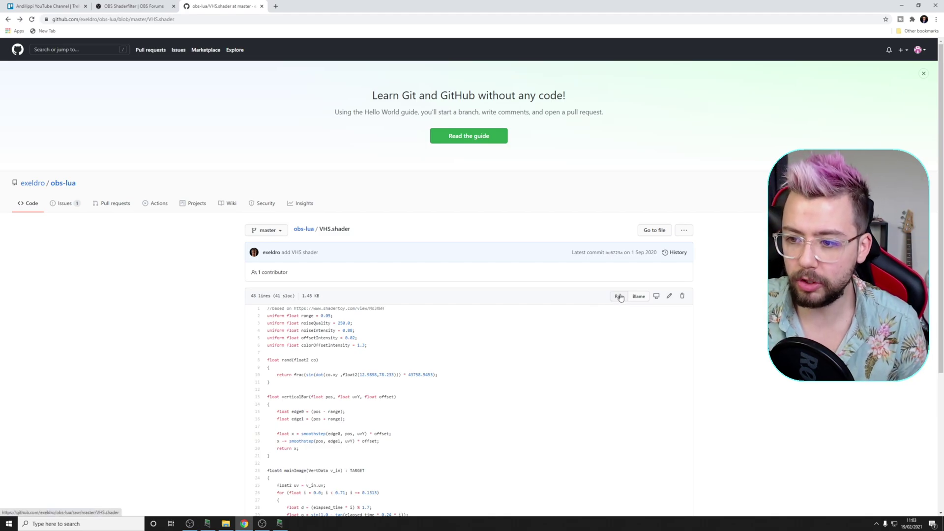
Save the raw VHS.shader code as 'VHS.shader' with All Files type instead of .txt.
click(618, 296)
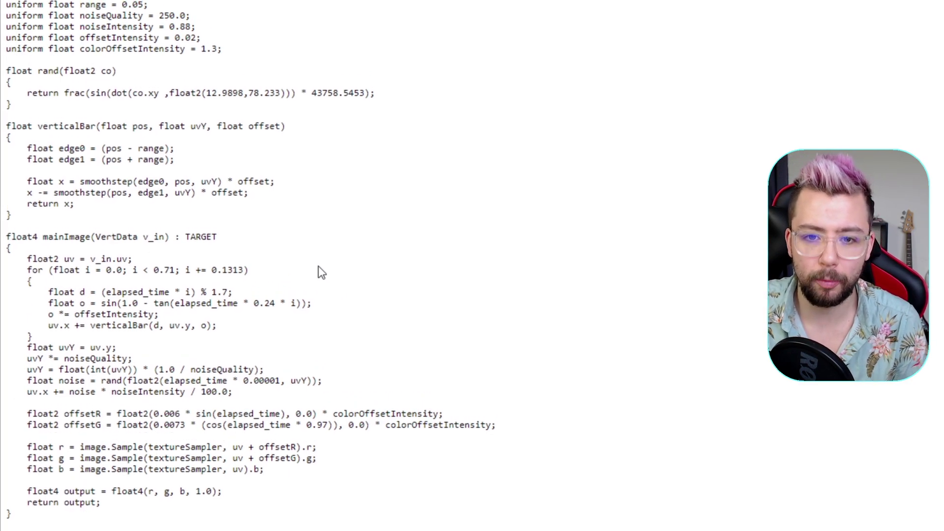
right_click(317, 267)
click(360, 337)
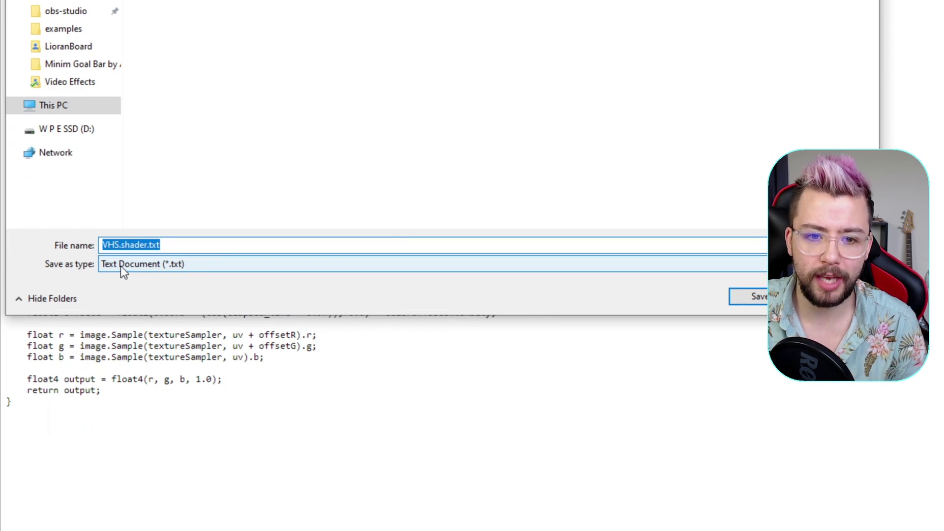
click(136, 267)
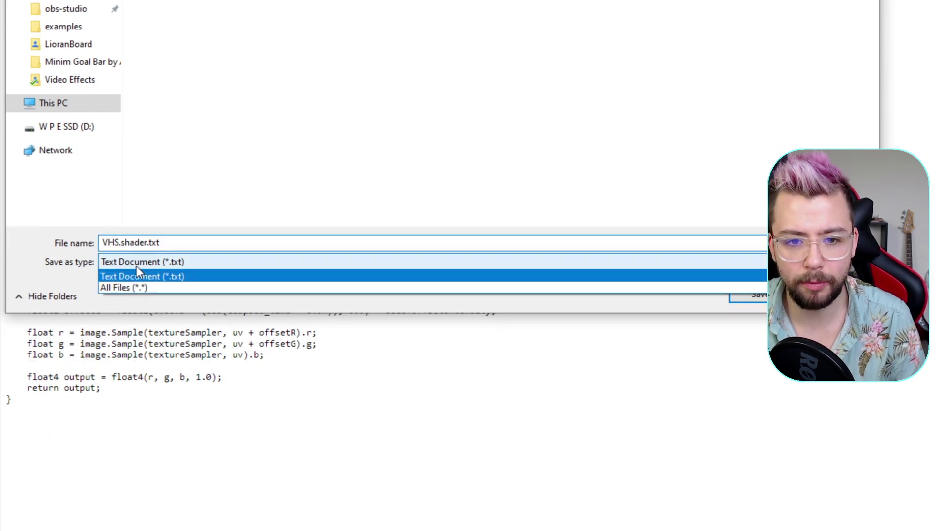
click(138, 290)
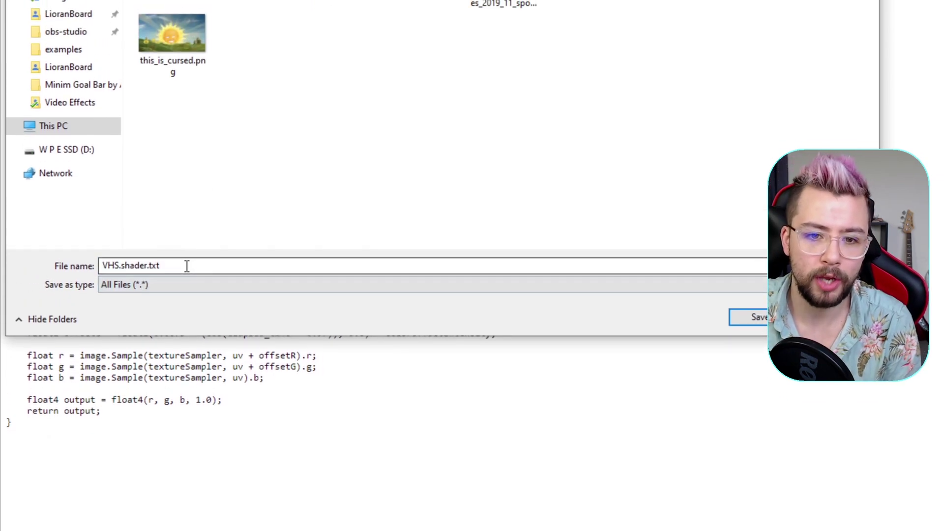
click(183, 249)
click(182, 248)
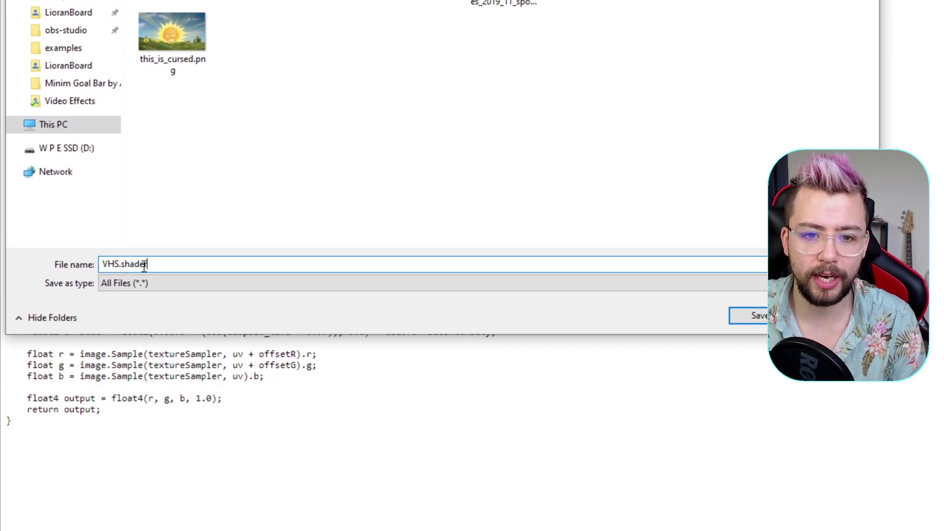
key(Return)
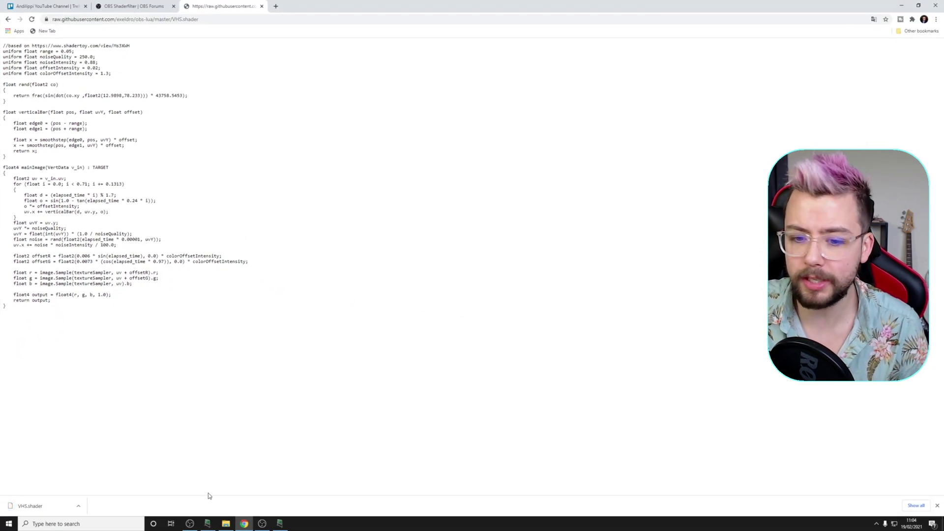
Open File Explorer and browse to C:\Program Files.
click(227, 523)
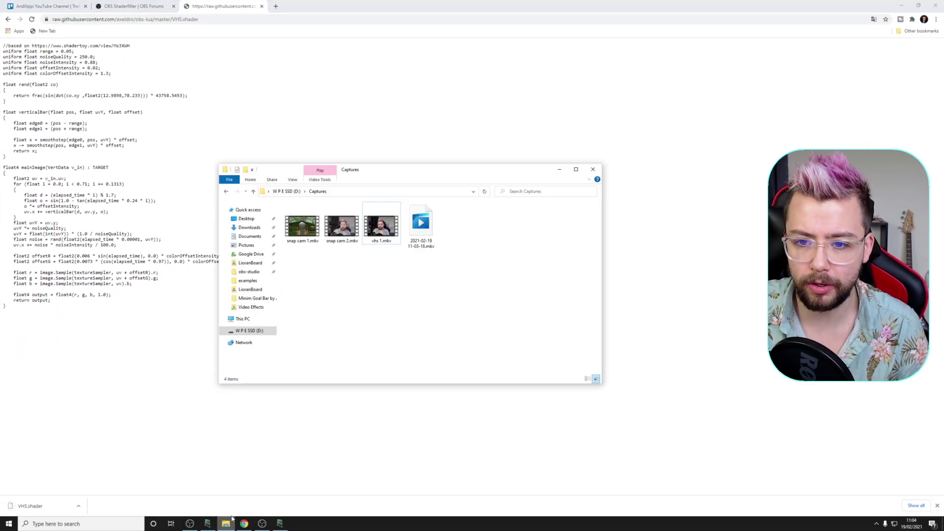
click(246, 220)
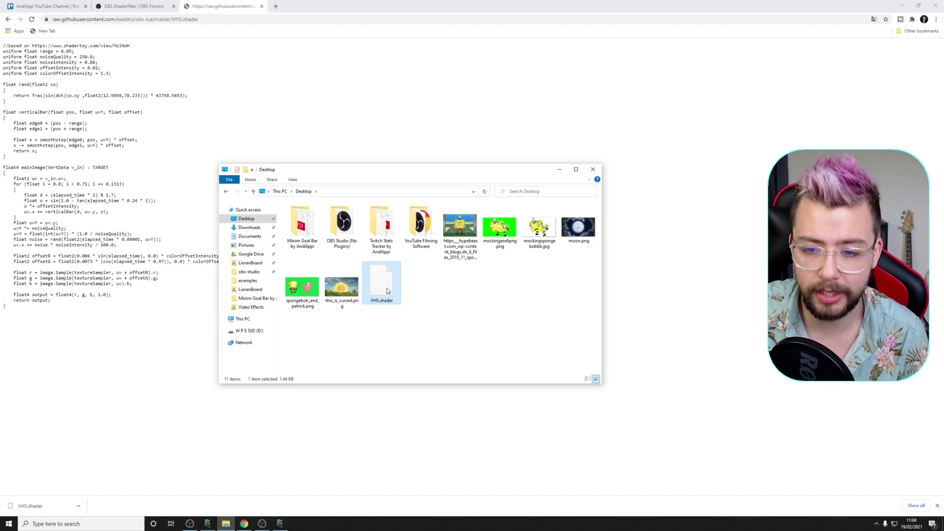
click(238, 319)
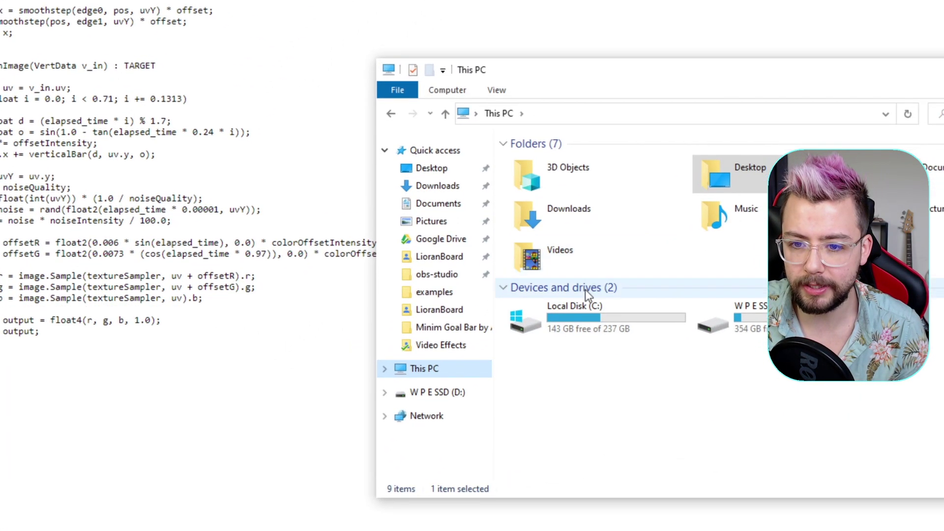
double_click(309, 277)
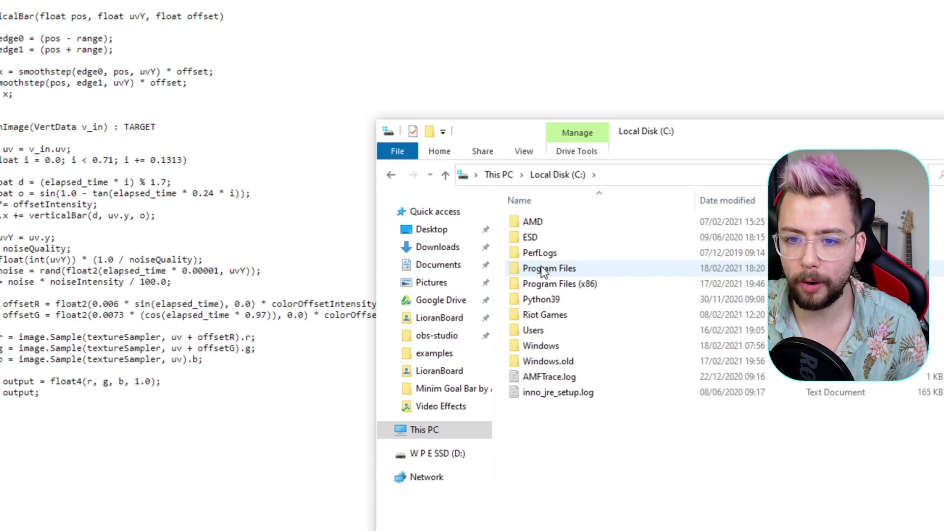
double_click(545, 268)
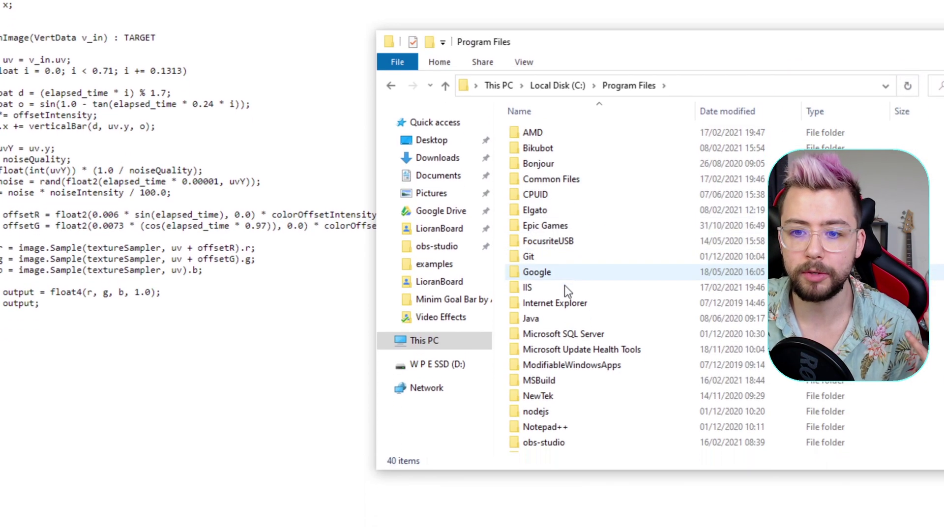
Open obs-studio\data\obs-plugins\obs-shaderfilter\examples and check that VHS.shader is listed.
scroll(551, 395, down, 1)
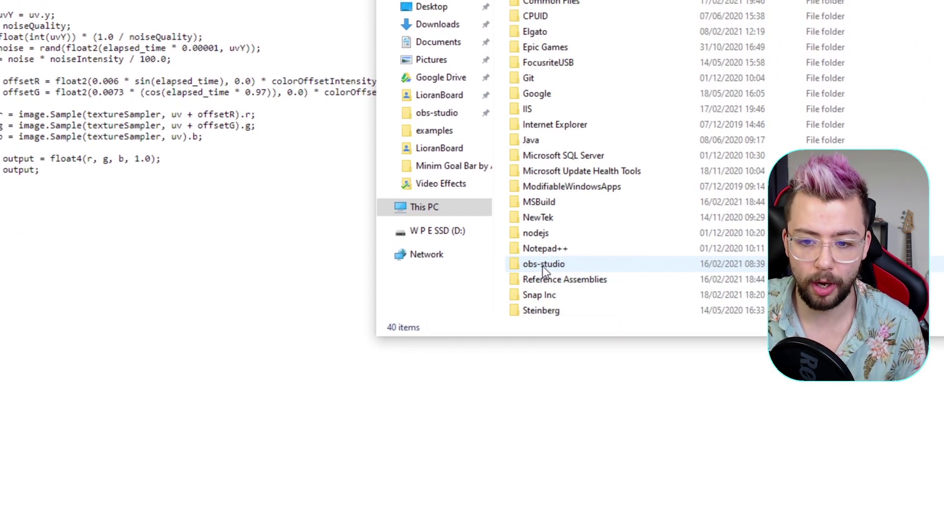
double_click(542, 266)
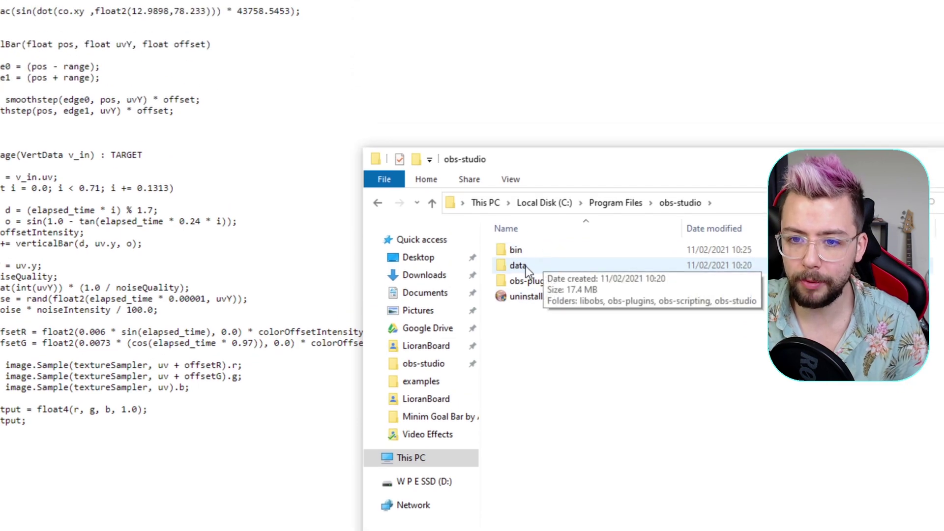
double_click(526, 266)
double_click(526, 267)
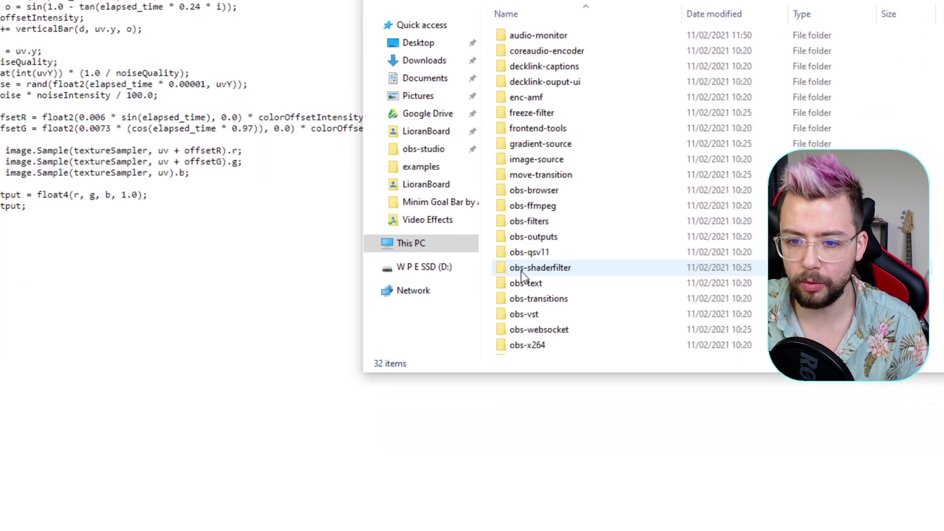
click(529, 269)
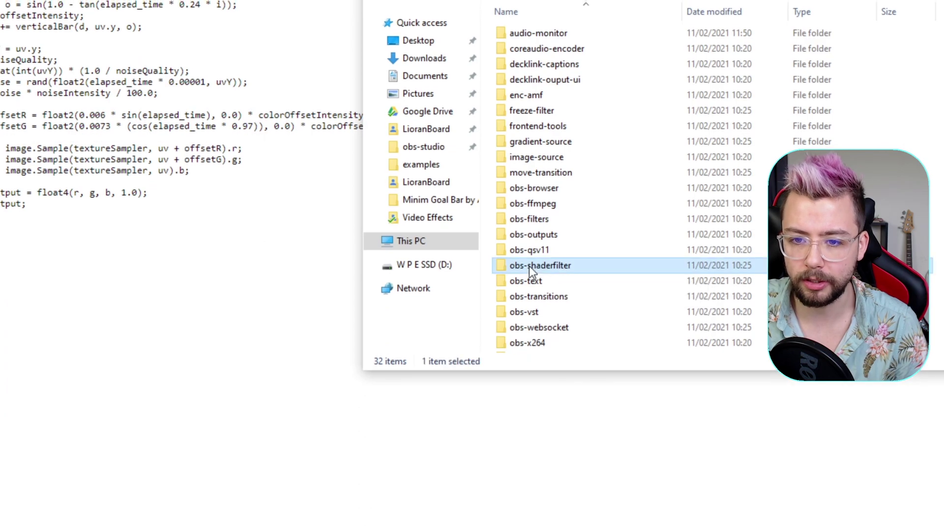
double_click(528, 267)
double_click(521, 263)
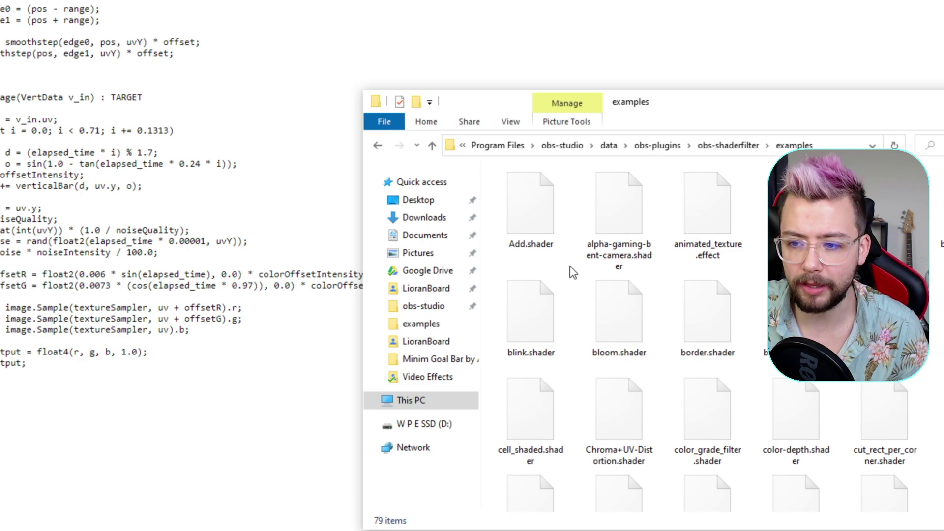
scroll(570, 266, down, 10)
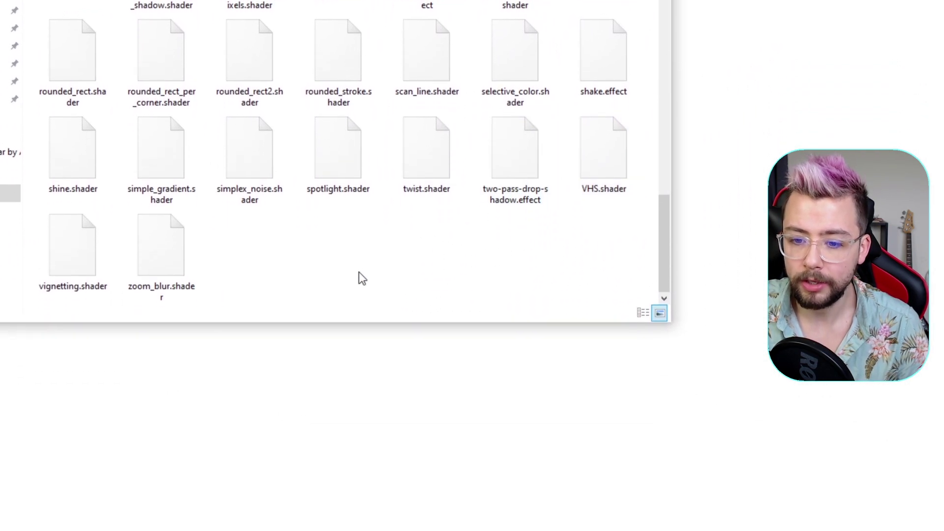
click(262, 523)
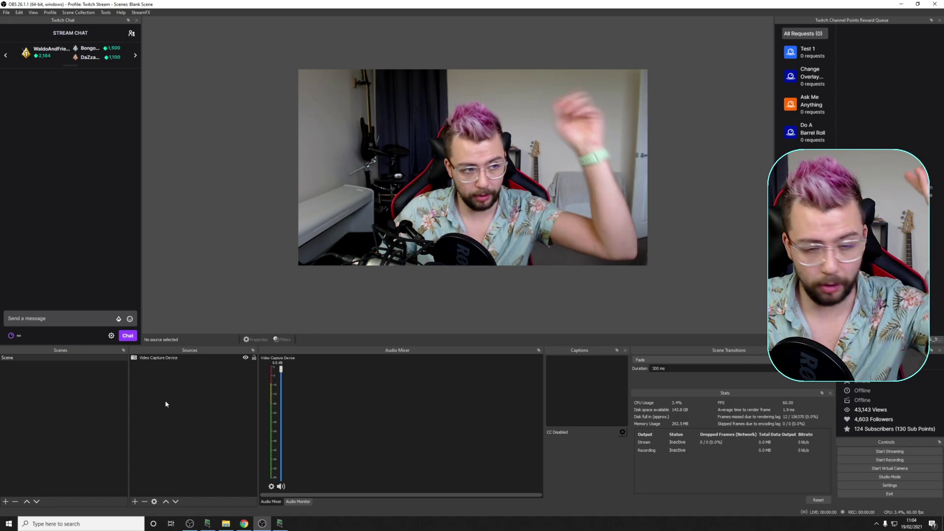
Add a User-defined shader effect filter named 'VHS' to the Video Capture Device.
right_click(165, 358)
click(177, 343)
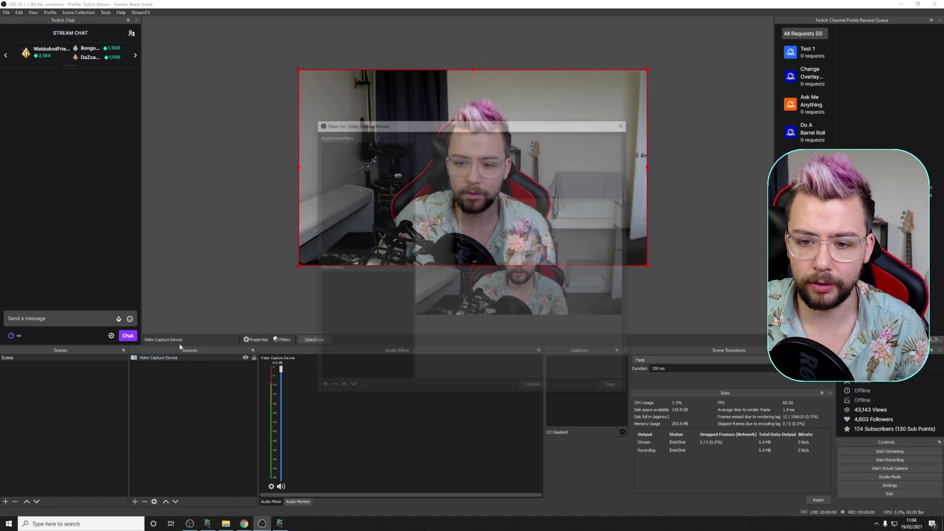
click(322, 388)
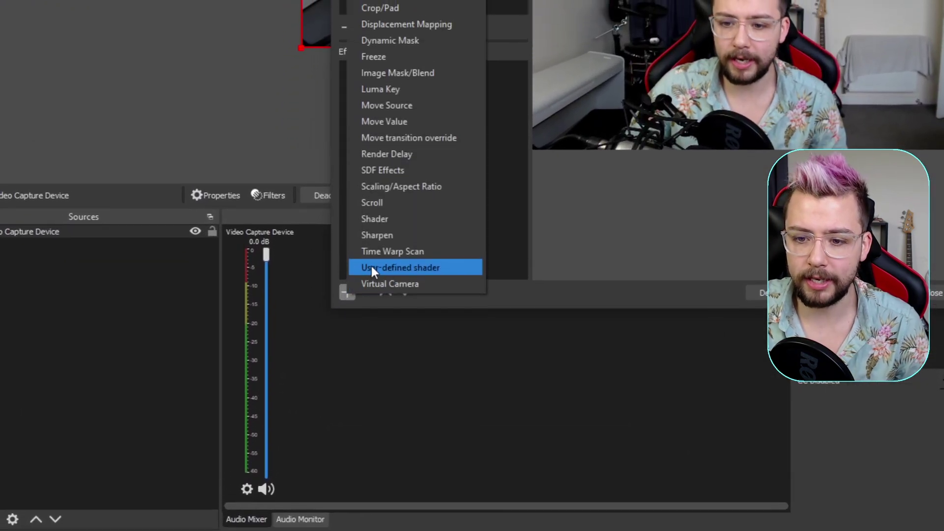
click(437, 267)
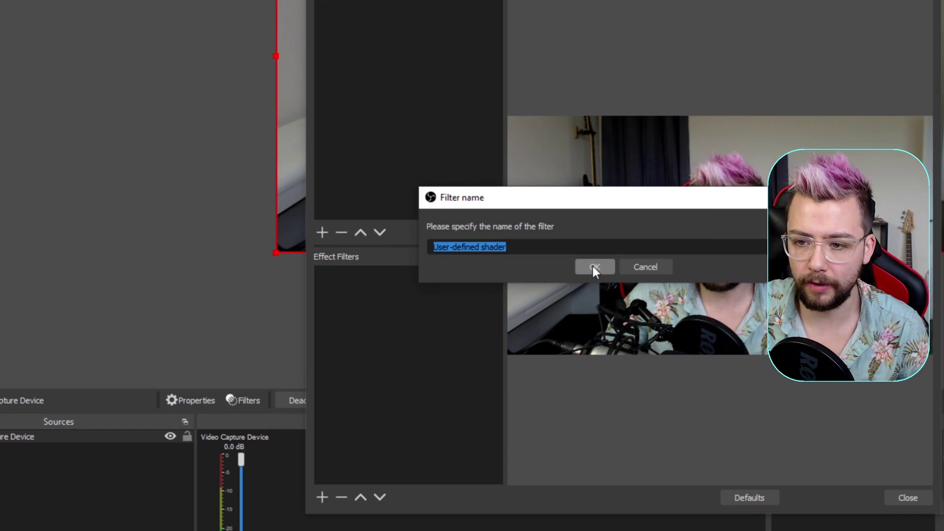
text(VHS)
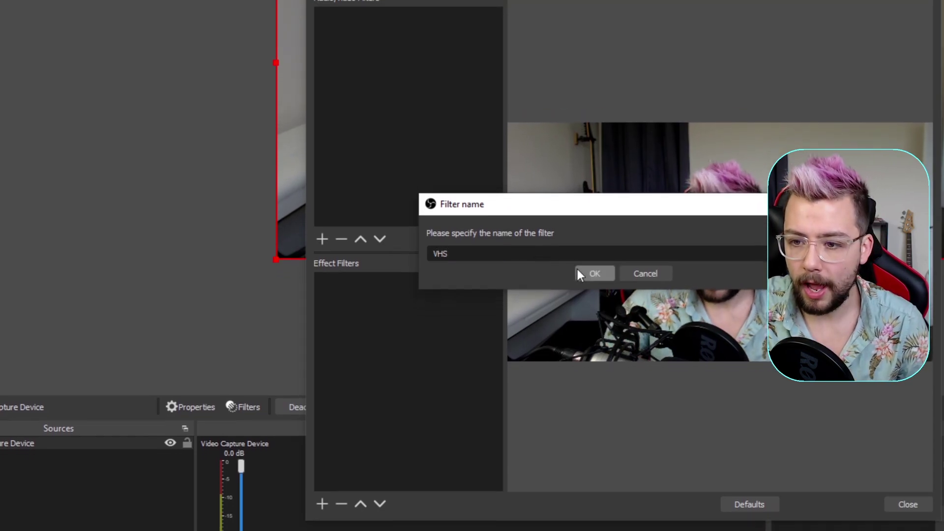
click(584, 288)
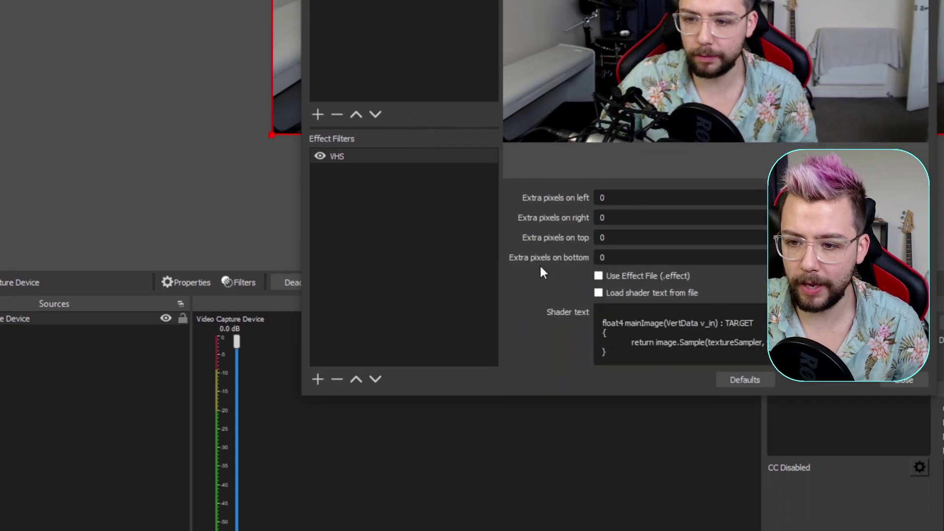
Load VHS.shader from the obs-shaderfilter examples folder as the VHS filter's shader file.
scroll(546, 268, down, 2)
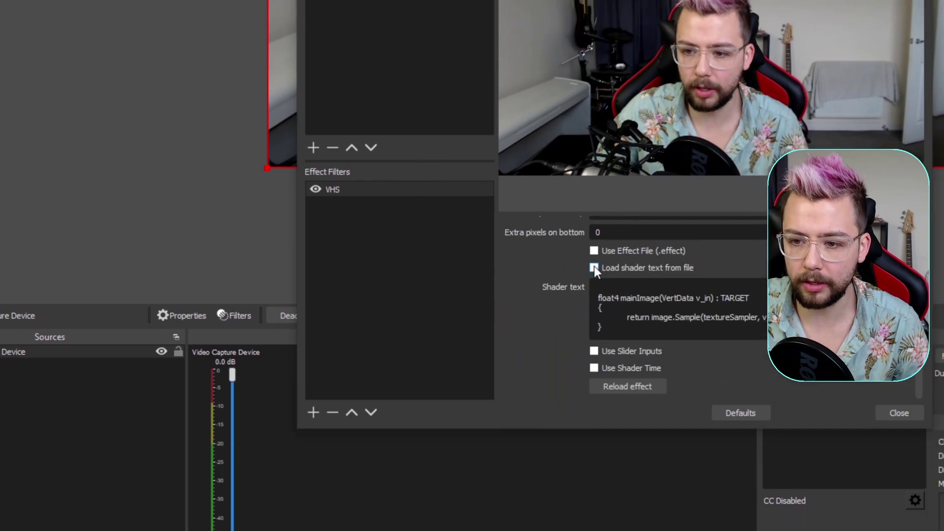
click(594, 268)
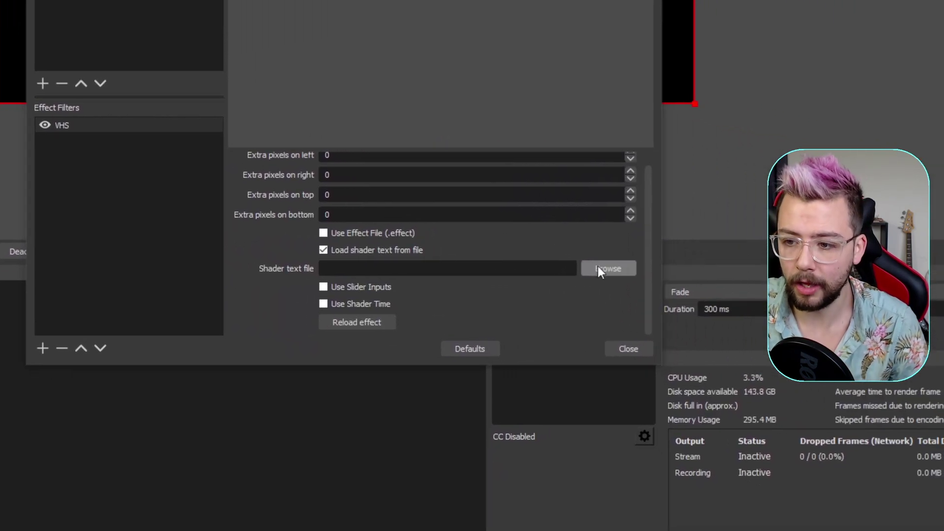
click(598, 270)
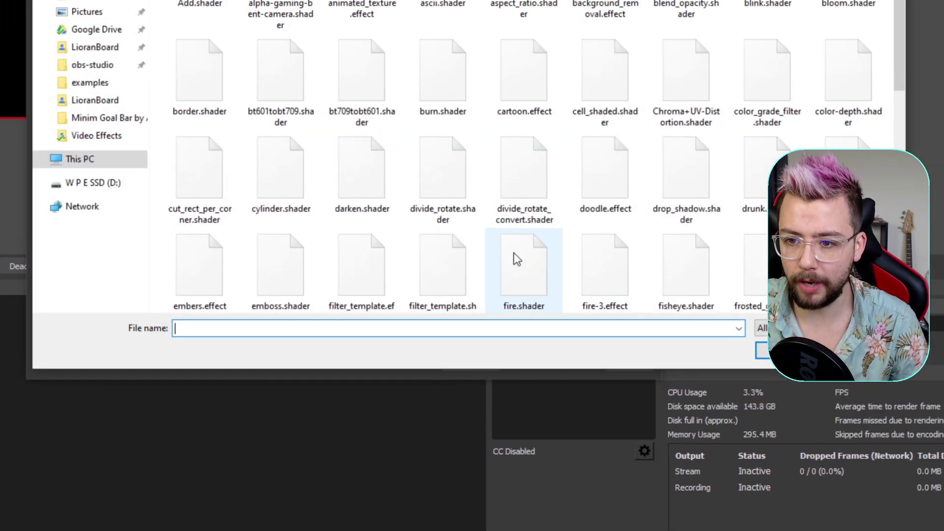
scroll(557, 263, down, 5)
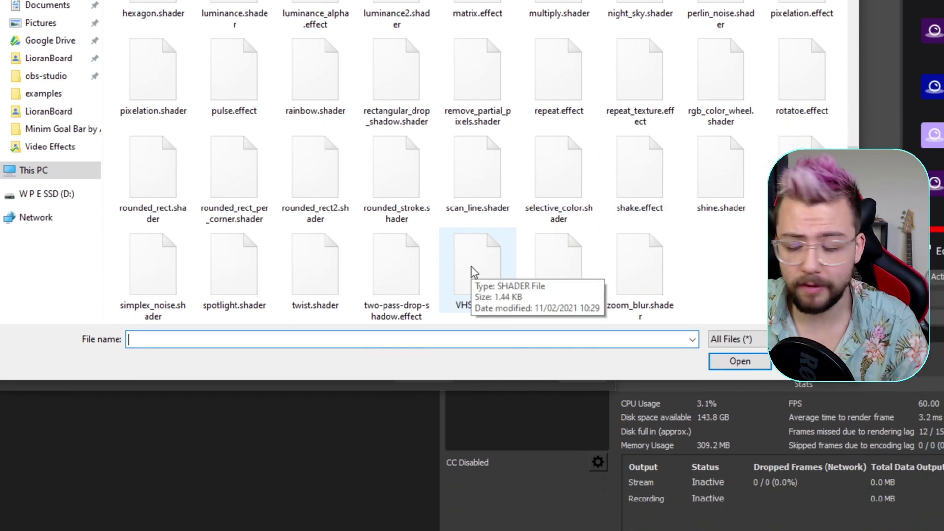
click(478, 274)
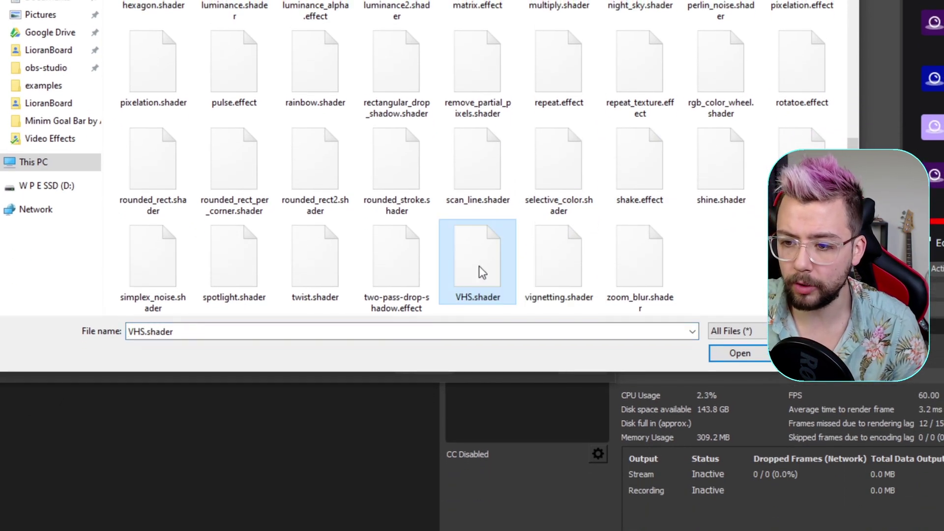
double_click(480, 271)
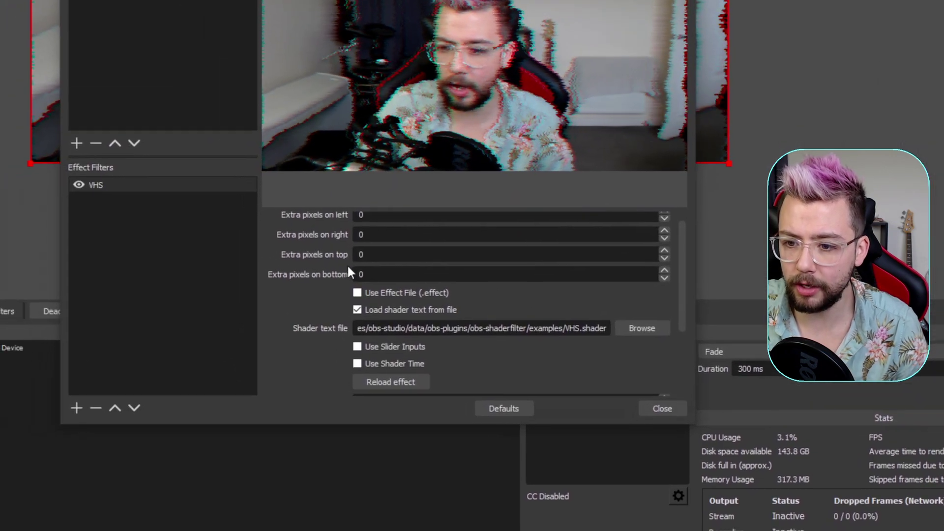
Set the VHS shader's range to 0 and noiseQuality to 100.
drag(447, 125, 338, 101)
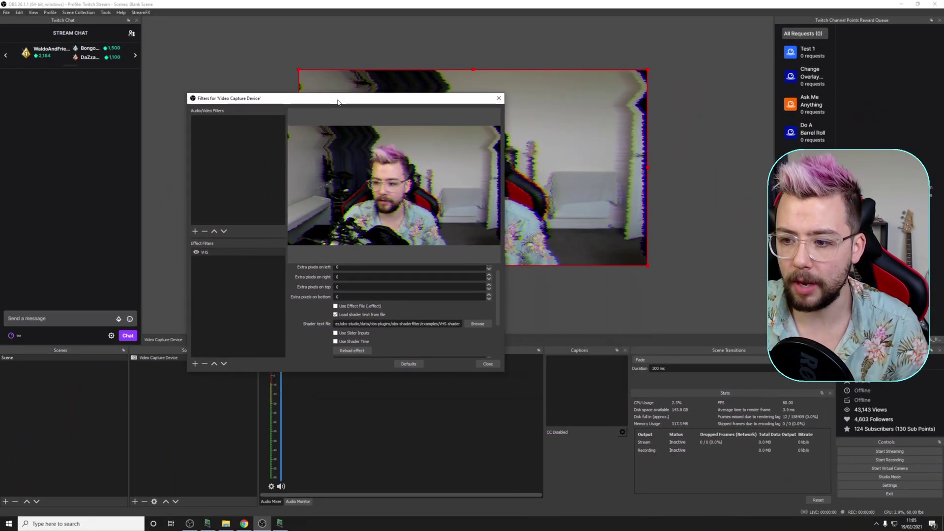
scroll(308, 304, down, 3)
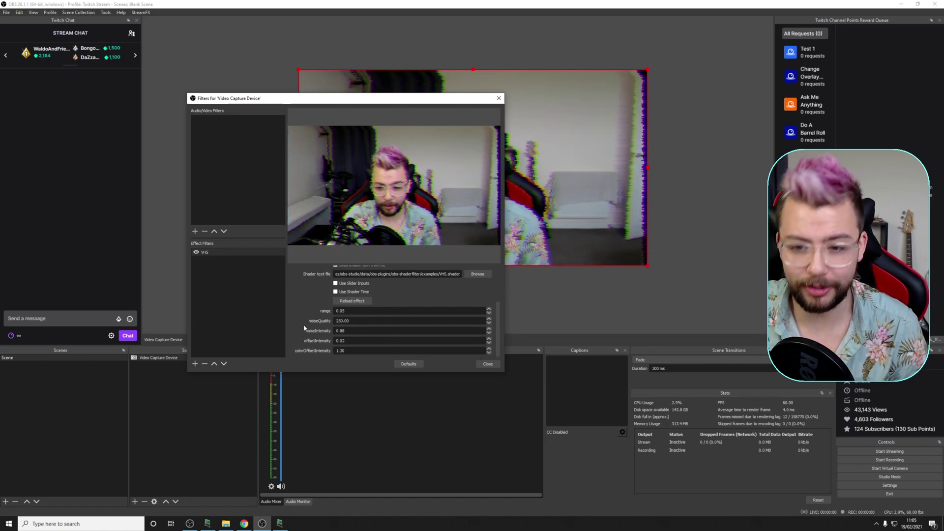
scroll(302, 328, up, 2)
scroll(303, 328, down, 2)
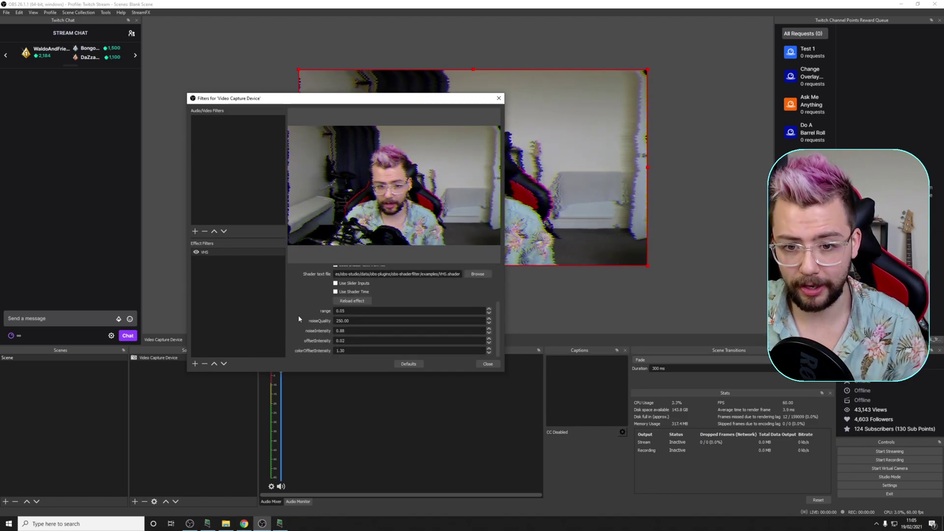
click(487, 310)
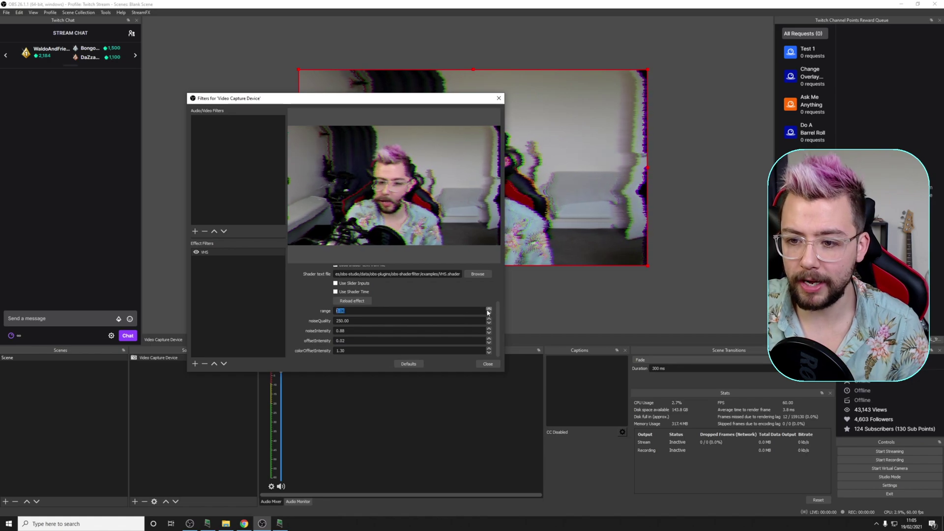
click(489, 313)
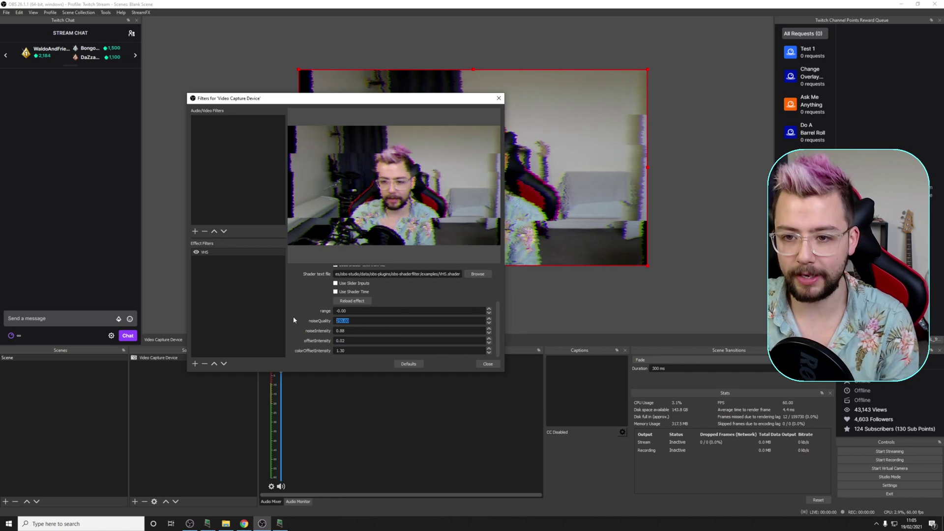
text(1000)
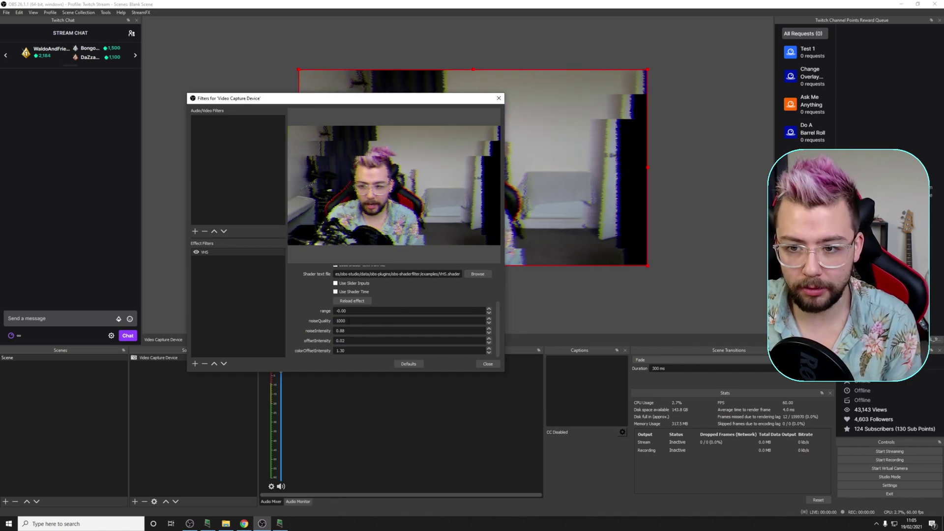
key(BackSpace)
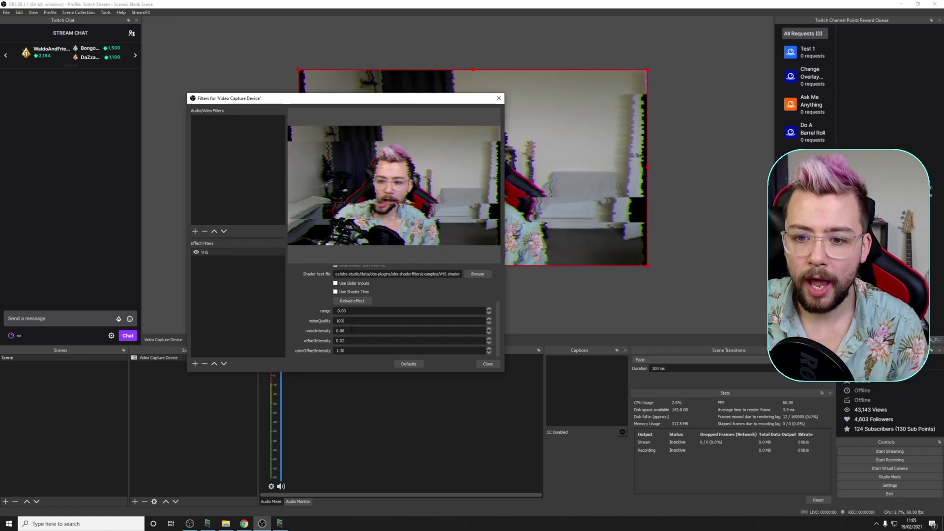
key(Return)
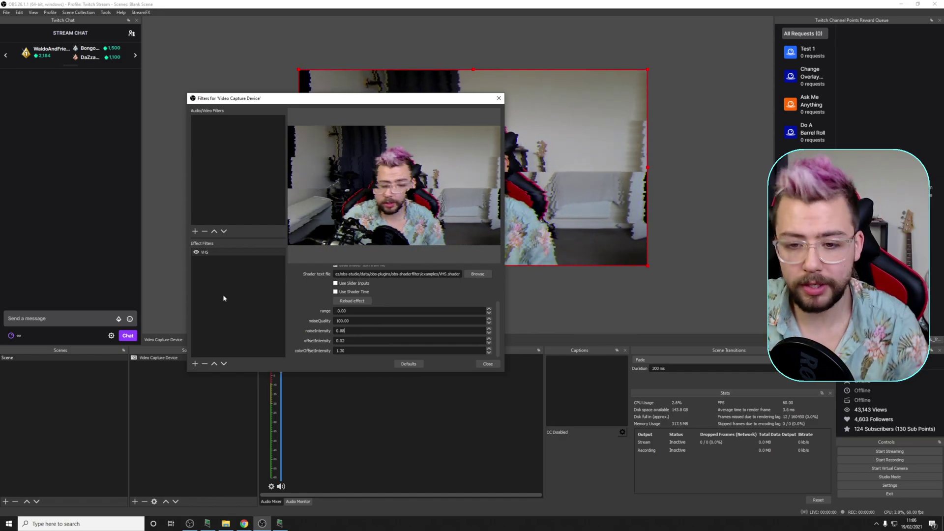
Add a Move Value filter targeting VHS with Single Setting unchecked.
click(195, 363)
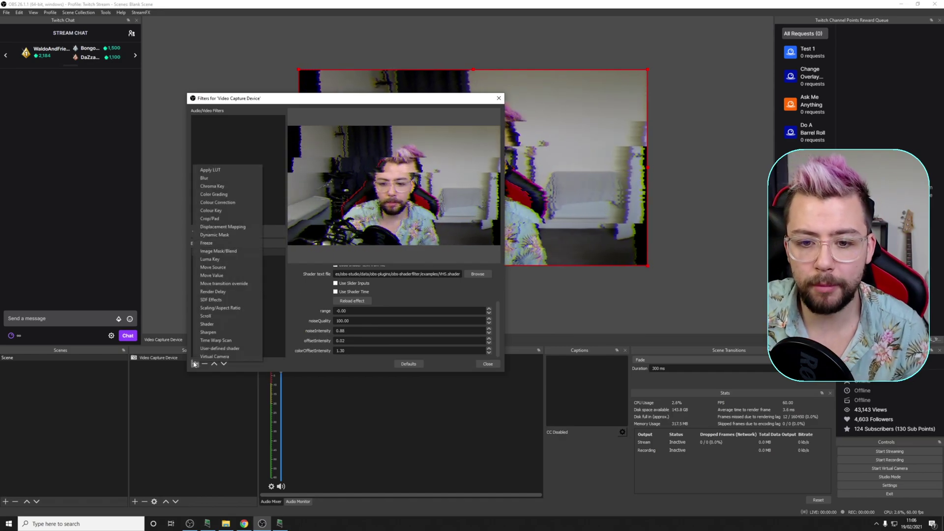
click(217, 276)
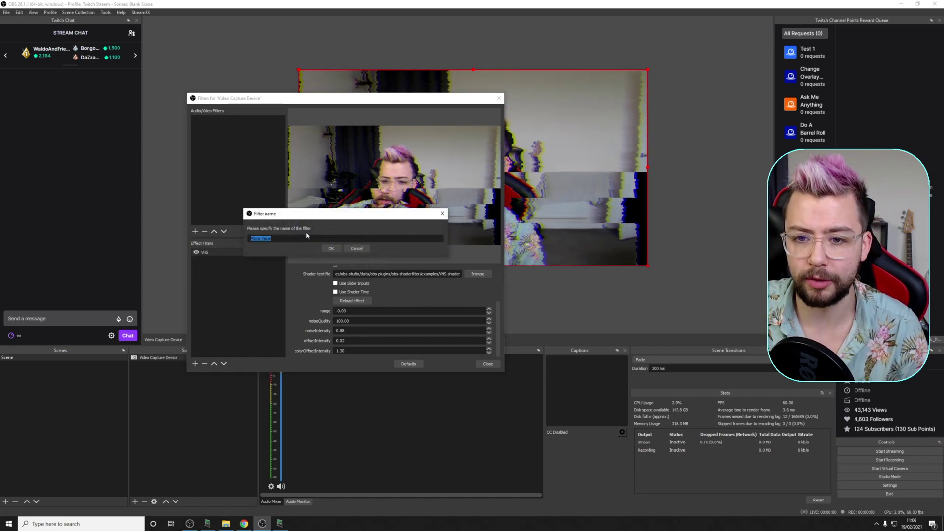
click(331, 249)
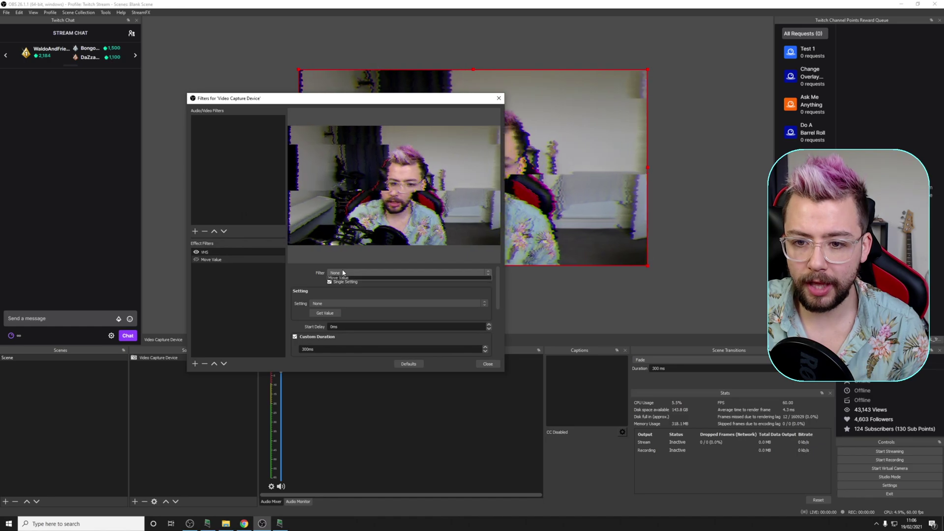
click(342, 284)
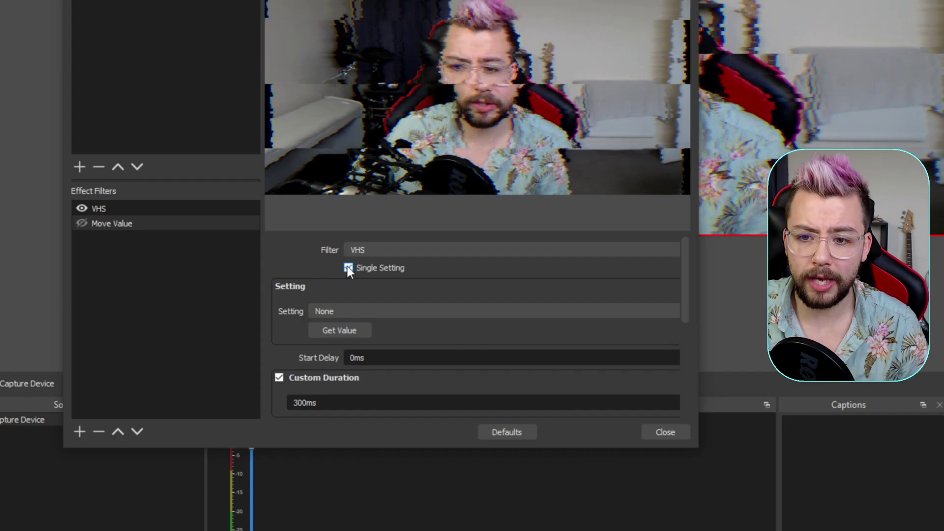
click(329, 281)
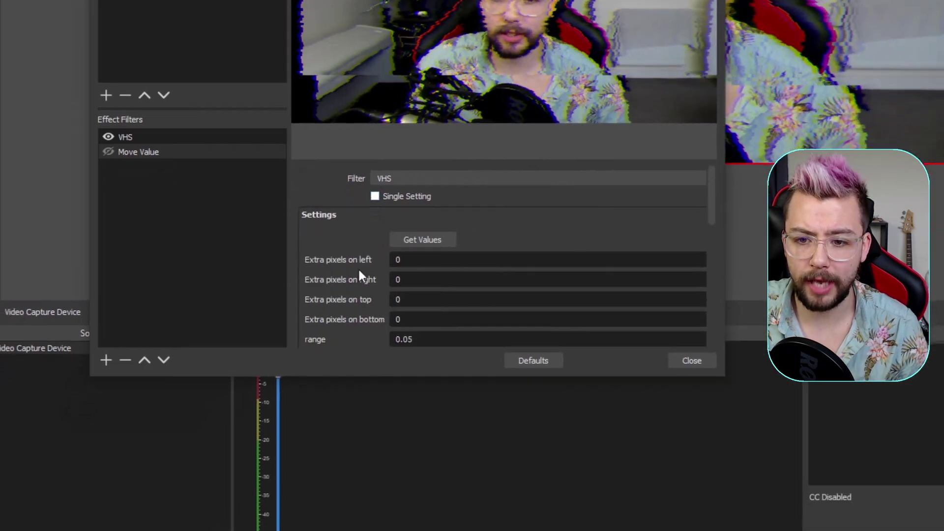
Set Move Value targets: range 0, noiseQuality 1, and noise, offset and color offset intensities 0.
scroll(339, 340, down, 4)
scroll(351, 332, up, 1)
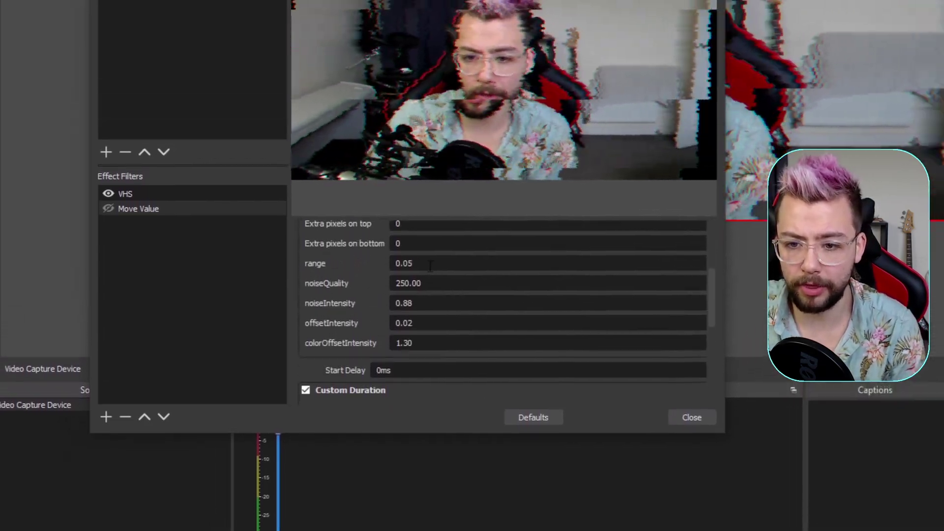
click(436, 250)
key(BackSpace)
key(BackSpace)
key(BackSpace)
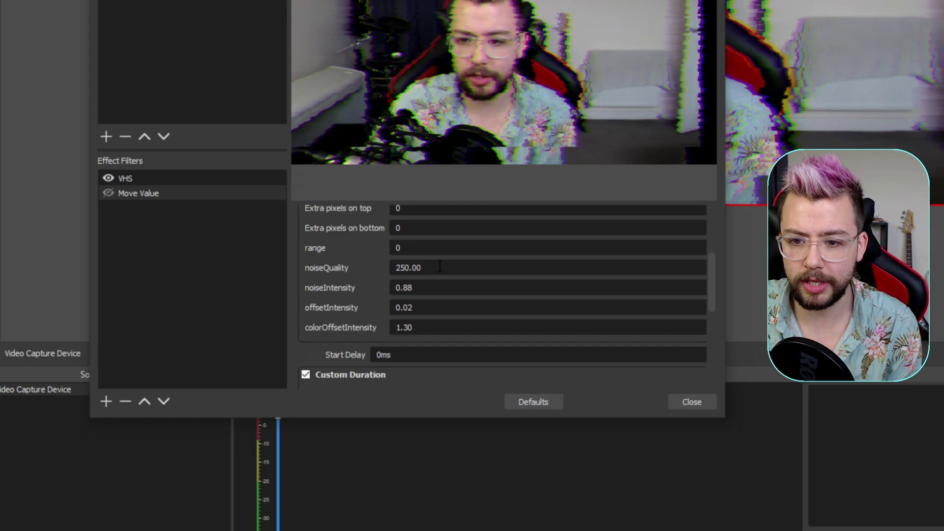
key(Tab)
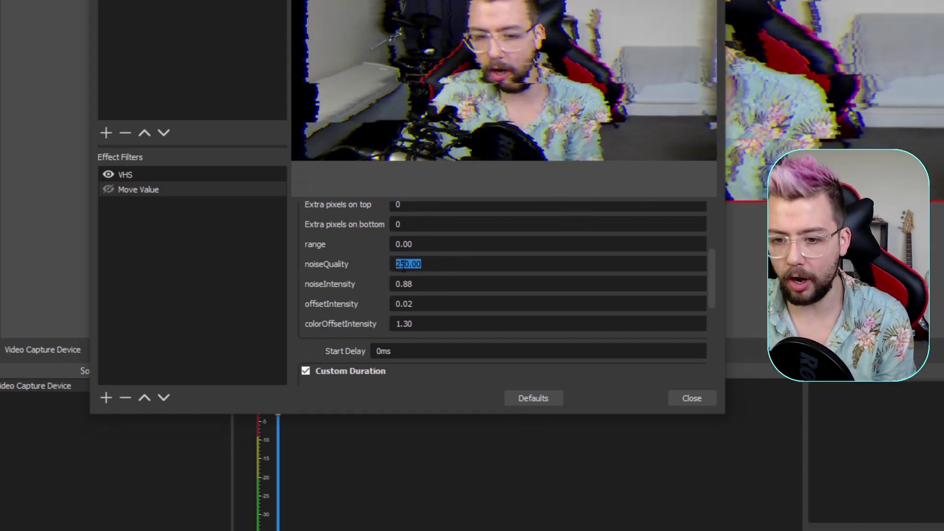
text(1)
key(Tab)
text(0)
key(Tab)
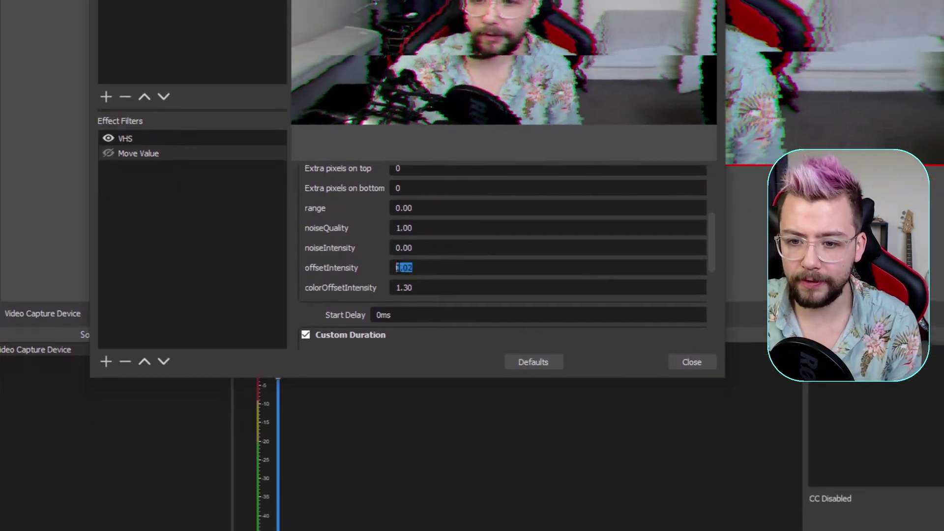
text(0)
key(Tab)
text(0)
Set Custom Duration to 2000ms and keep Cubic as the easing function.
scroll(346, 264, down, 3)
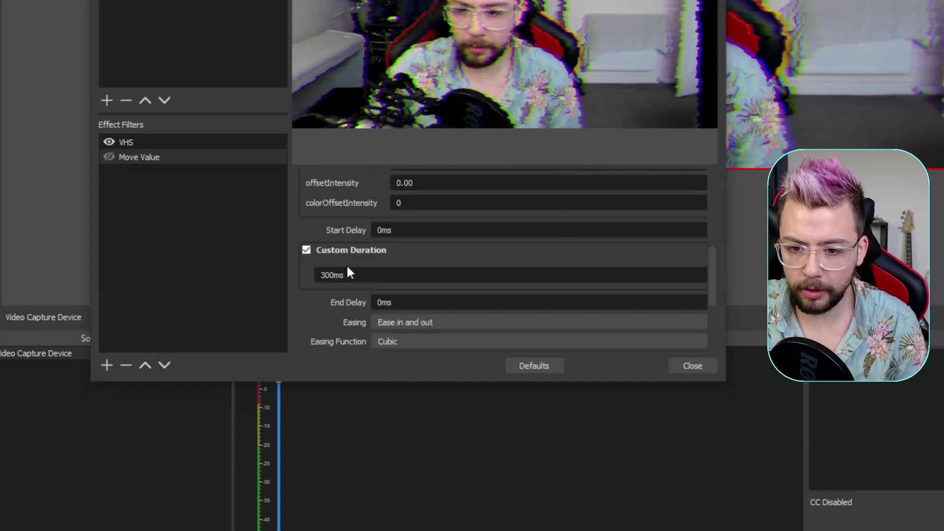
double_click(347, 276)
text(100)
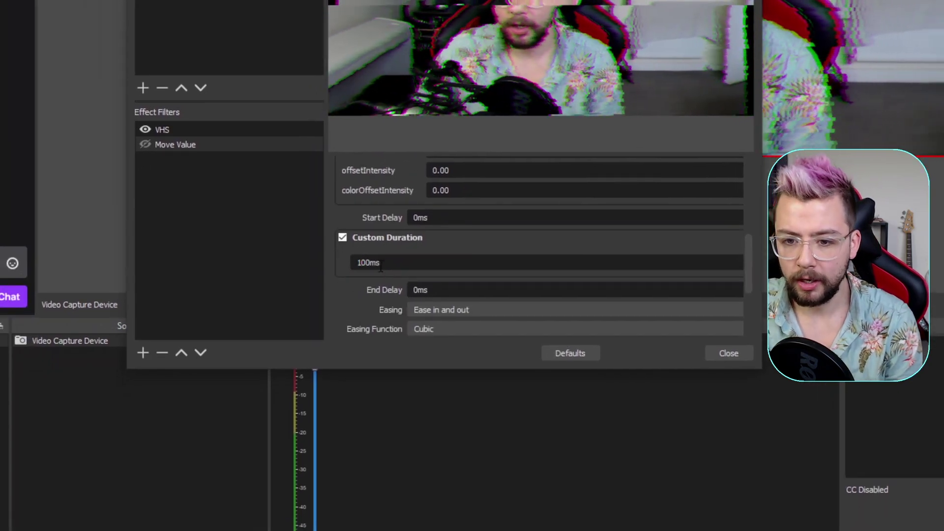
click(362, 263)
key(BackSpace)
text(20)
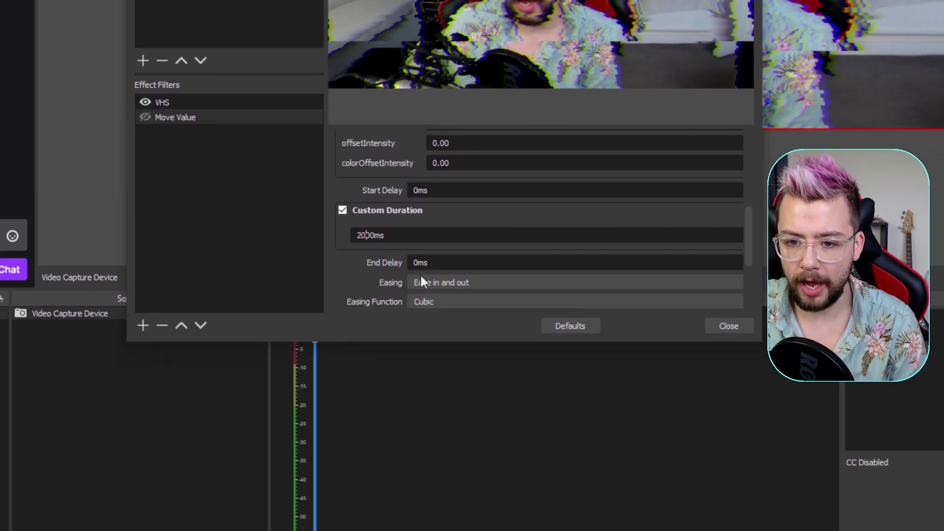
scroll(420, 278, down, 3)
click(425, 260)
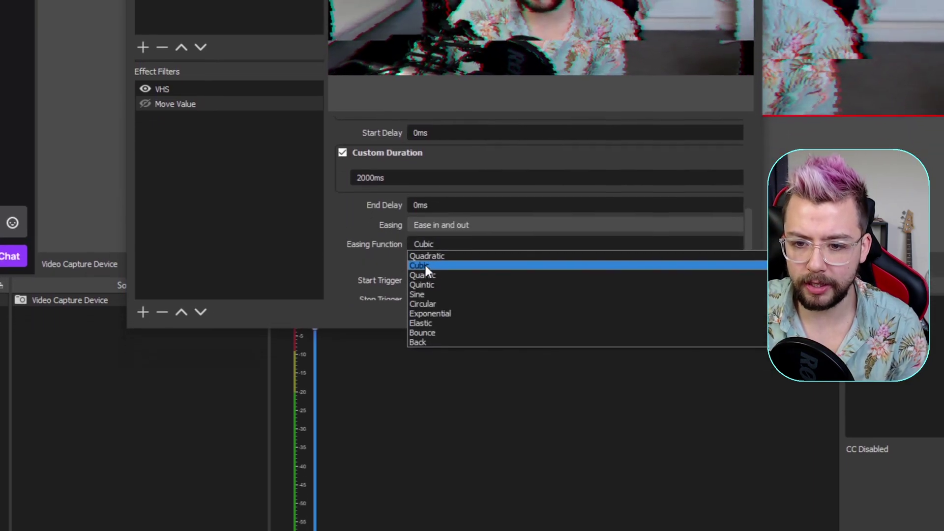
click(426, 265)
scroll(387, 266, down, 5)
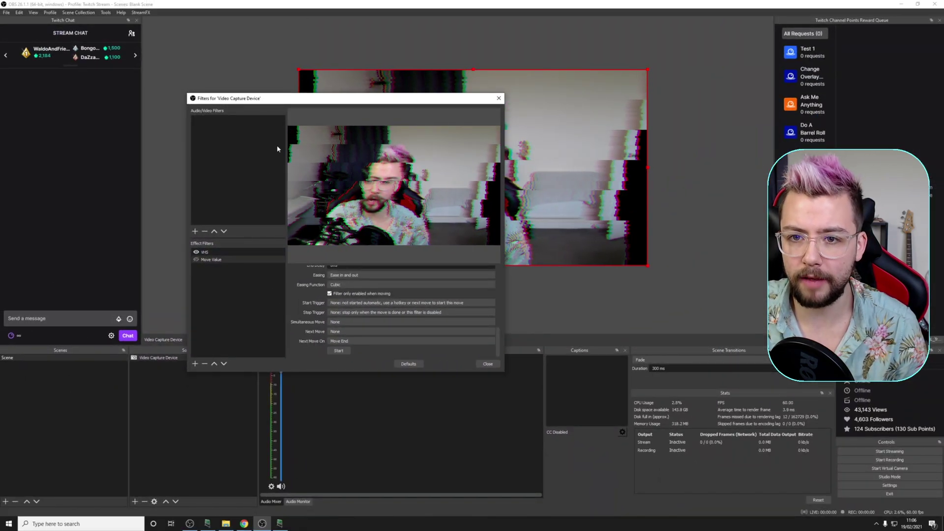
Move the Filters window off the preview and enable the Move Value filter to play the fade.
drag(277, 99, 345, 280)
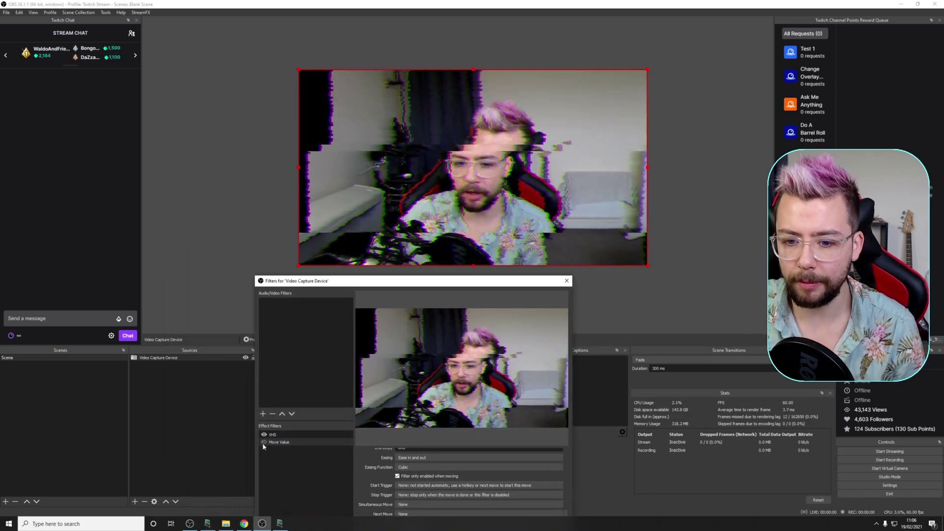
click(264, 442)
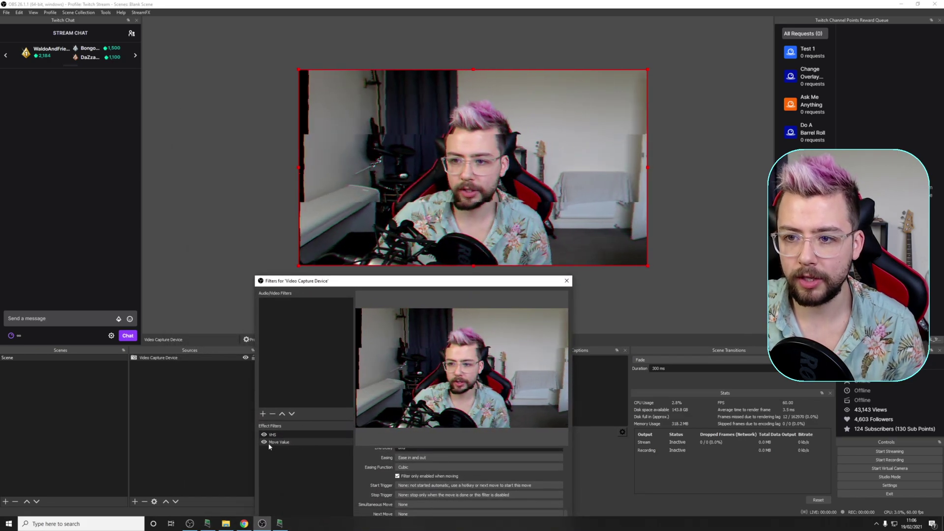